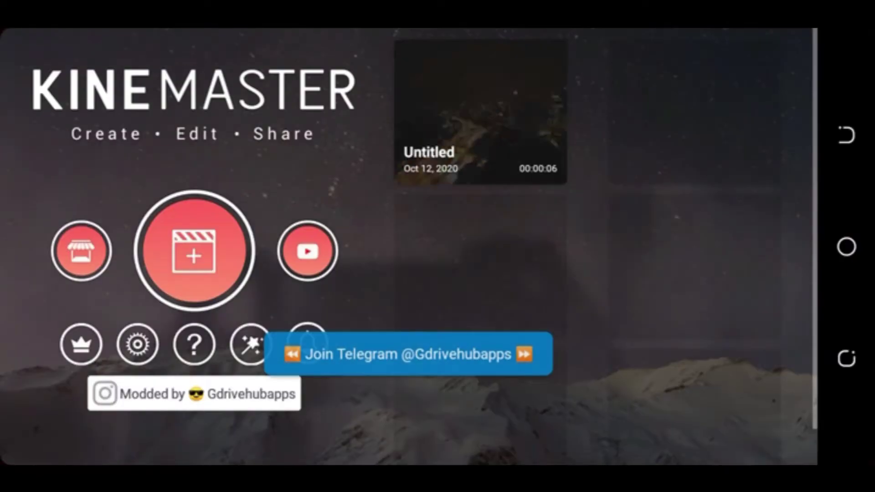
Step: Create a new project and add the black background tile as a 4.5-second clip
{"action": "left_click", "coordinate": [194, 251]}
{"action": "key", "text": "Escape"}
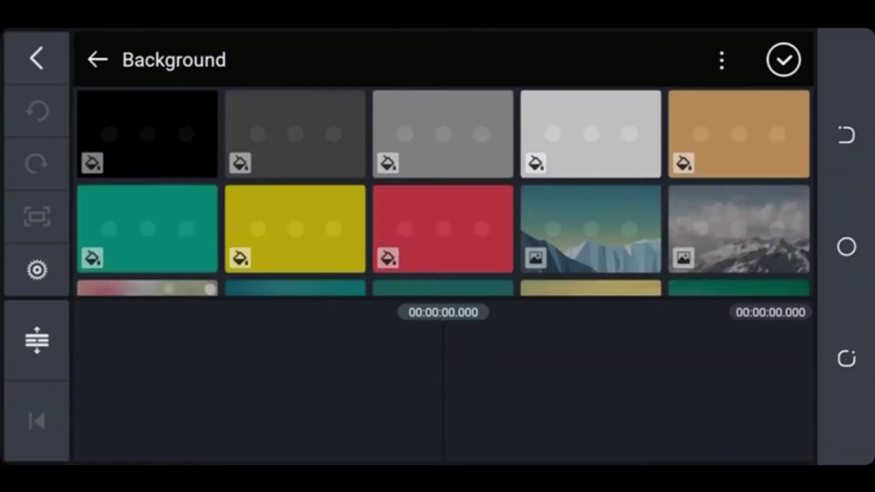
{"action": "left_click", "coordinate": [144, 137]}
{"action": "left_click", "coordinate": [784, 60]}
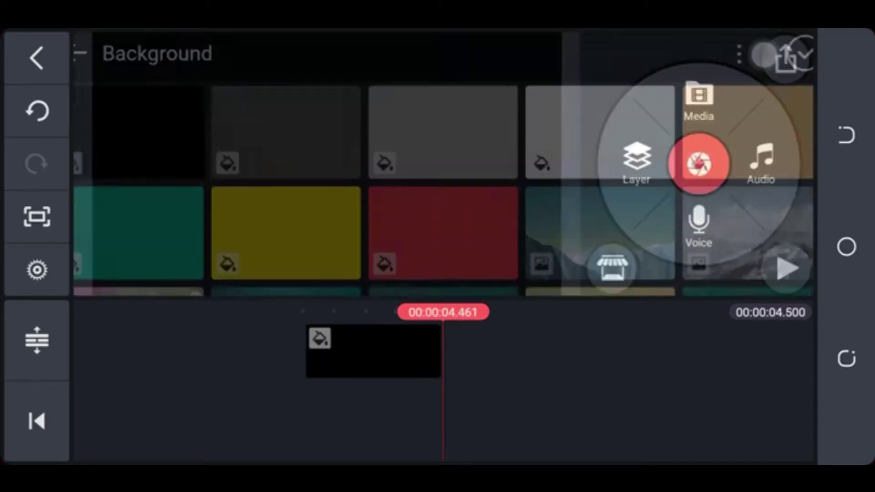
{"action": "left_click_drag", "start_coordinate": [623, 354], "coordinate": [801, 333]}
Step: Add a text layer reading 'BOLD' and enlarge it to fill the frame
{"action": "left_click", "coordinate": [637, 162]}
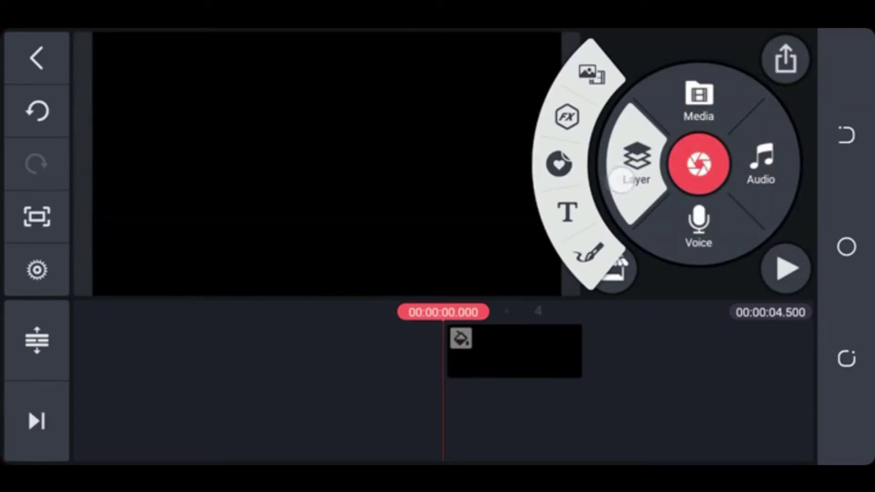
{"action": "left_click", "coordinate": [567, 212]}
{"action": "type", "text": "B"}
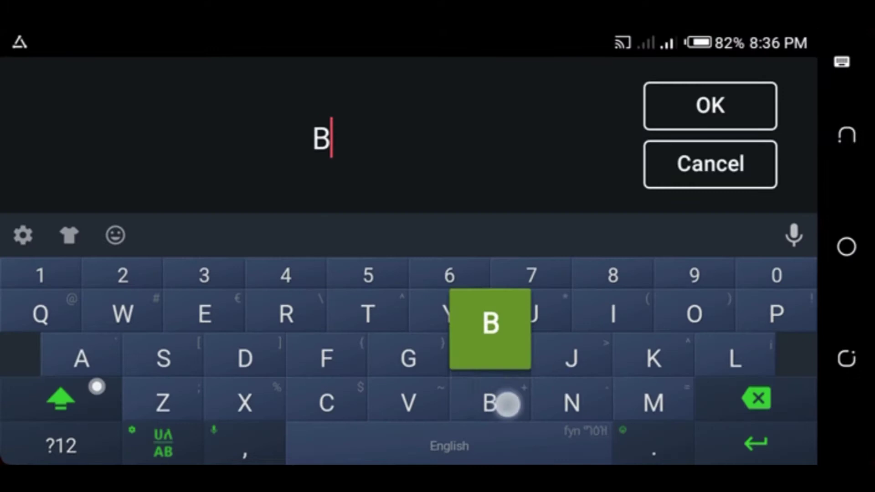
{"action": "type", "text": "OLD"}
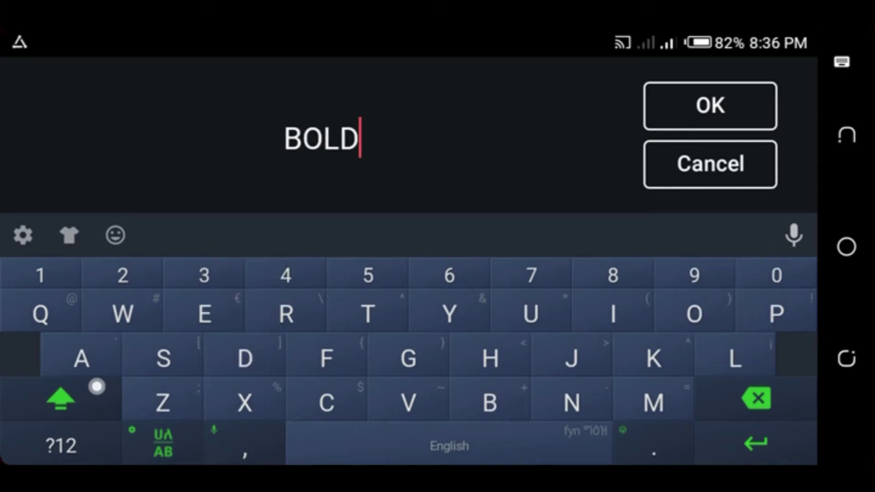
{"action": "left_click", "coordinate": [711, 103]}
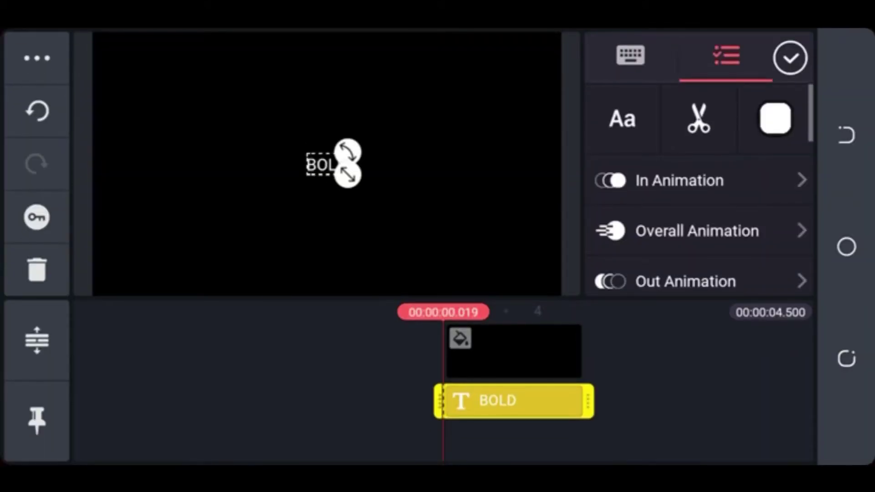
{"action": "left_click_drag", "start_coordinate": [348, 175], "coordinate": [460, 222]}
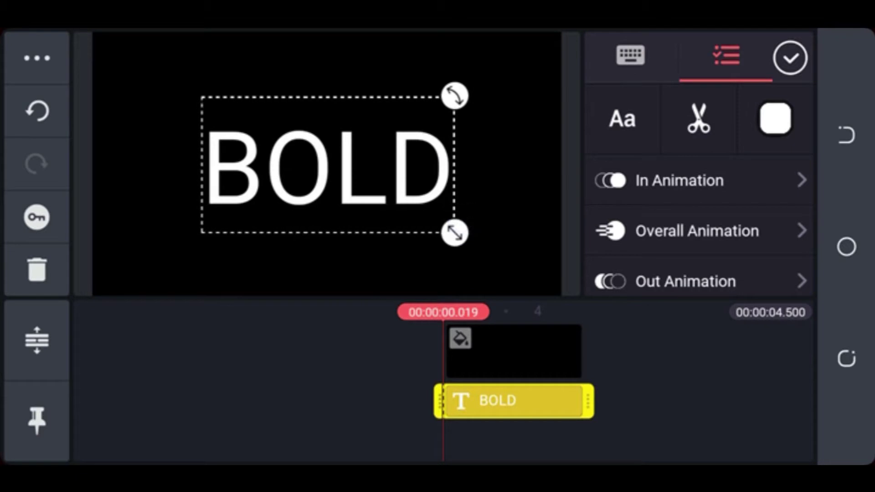
Step: Set the BOLD text's font to Roboto Black
{"action": "left_click", "coordinate": [622, 119]}
{"action": "left_click_drag", "start_coordinate": [713, 323], "coordinate": [740, 240]}
{"action": "left_click", "coordinate": [616, 251]}
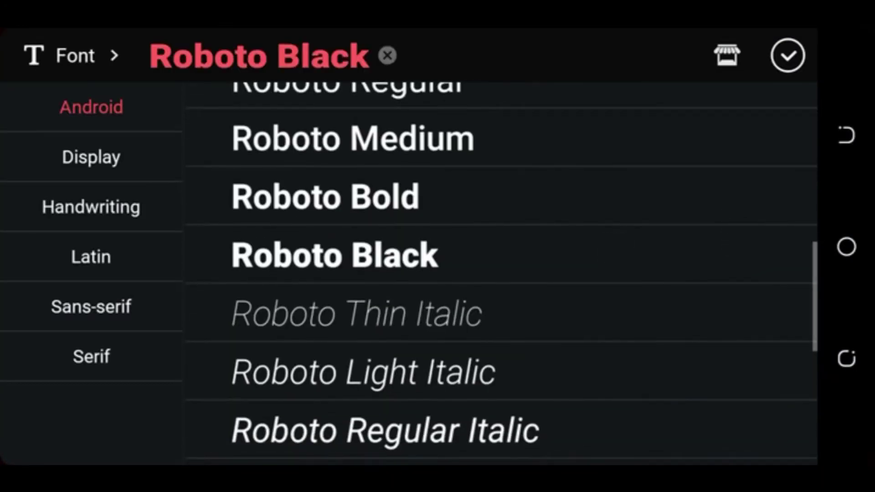
{"action": "left_click", "coordinate": [788, 56]}
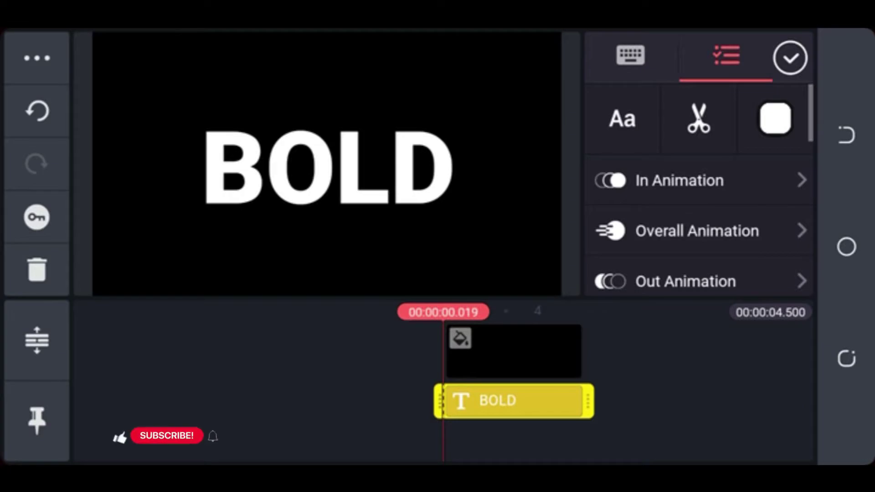
{"action": "left_click_drag", "start_coordinate": [768, 267], "coordinate": [768, 125]}
{"action": "left_click_drag", "start_coordinate": [770, 225], "coordinate": [770, 157]}
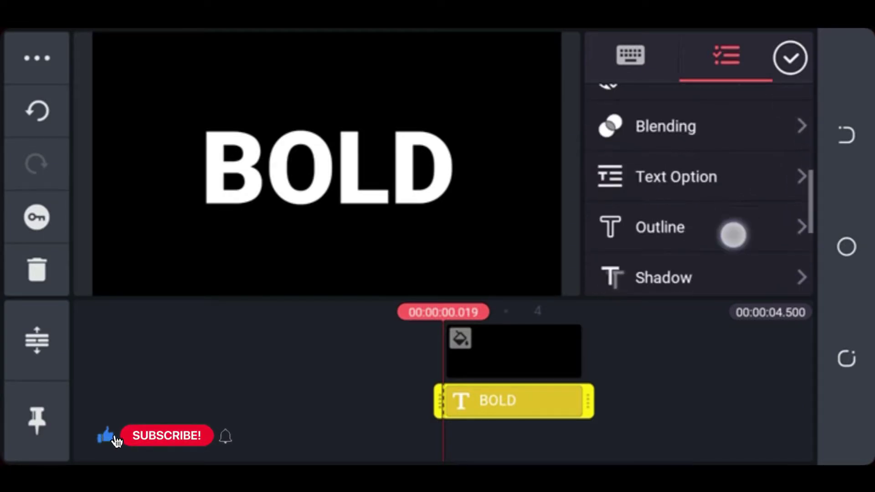
{"action": "left_click_drag", "start_coordinate": [733, 233], "coordinate": [761, 149]}
{"action": "left_click_drag", "start_coordinate": [759, 185], "coordinate": [768, 218]}
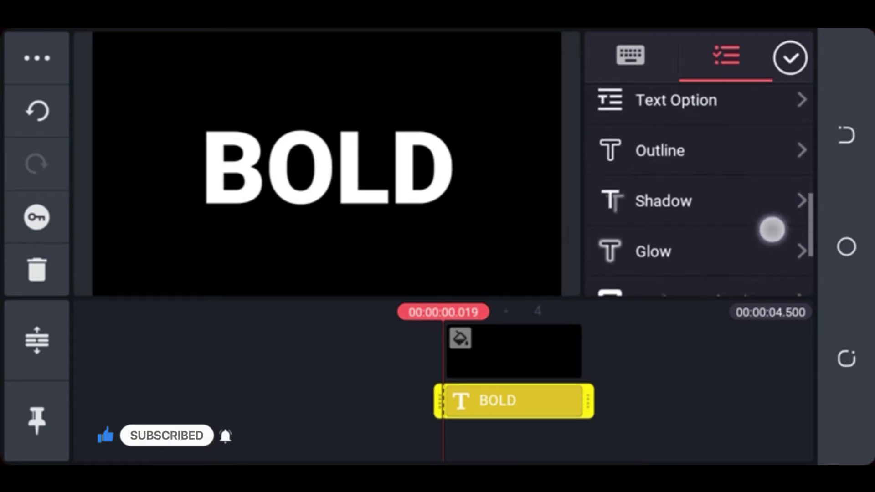
Step: Raise the BOLD text's character spacing to about +17
{"action": "left_click_drag", "start_coordinate": [769, 219], "coordinate": [773, 258]}
{"action": "left_click", "coordinate": [747, 123]}
{"action": "left_click_drag", "start_coordinate": [763, 287], "coordinate": [763, 164]}
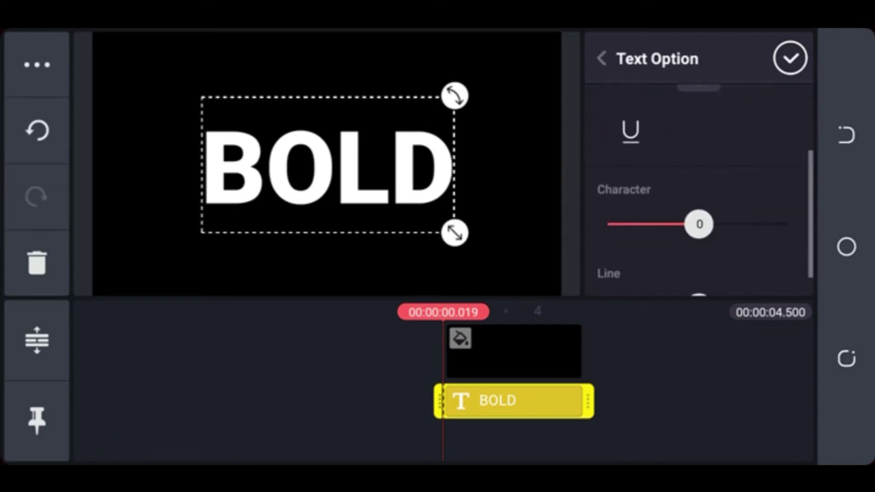
{"action": "left_click_drag", "start_coordinate": [778, 223], "coordinate": [793, 170]}
{"action": "left_click_drag", "start_coordinate": [699, 193], "coordinate": [733, 194]}
{"action": "left_click", "coordinate": [688, 56]}
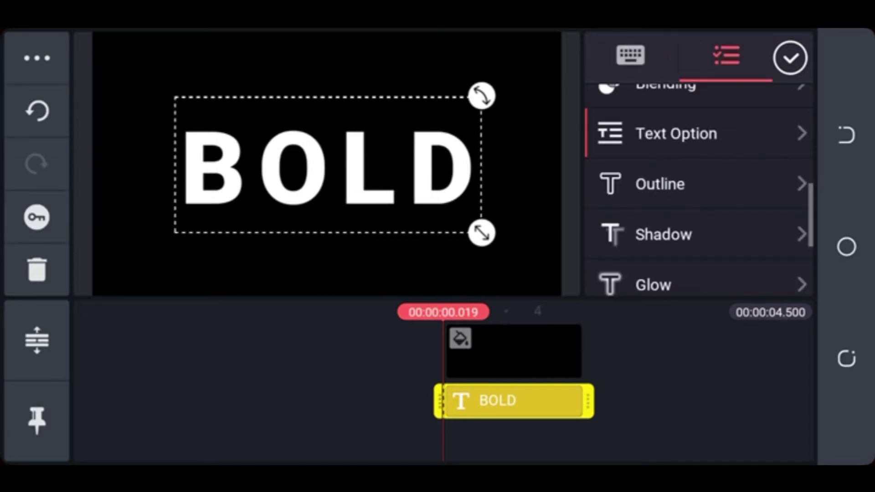
Step: Turn on a white #FFFFFF outline for BOLD and set its weight to 6
{"action": "left_click", "coordinate": [719, 185]}
{"action": "left_click", "coordinate": [775, 113]}
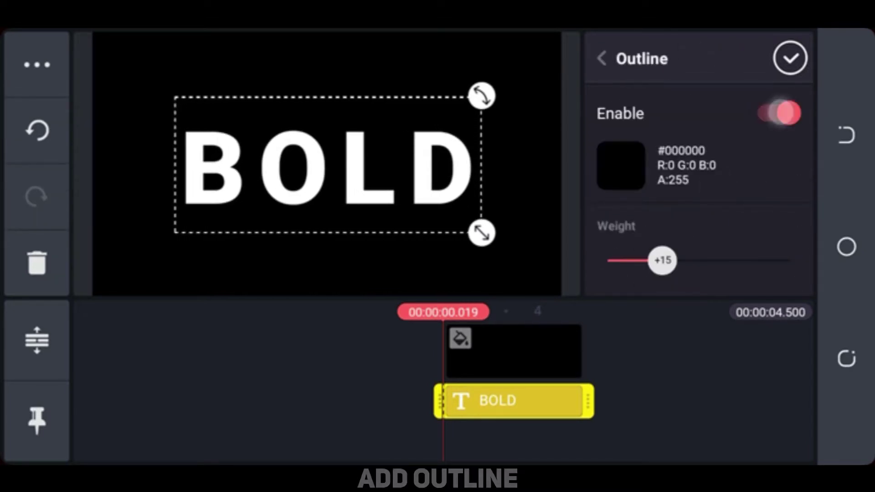
{"action": "left_click", "coordinate": [621, 166]}
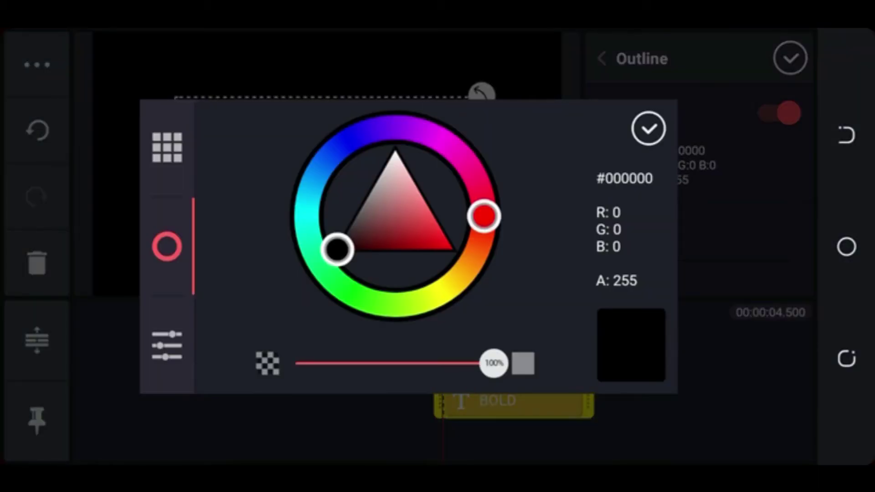
{"action": "left_click_drag", "start_coordinate": [338, 250], "coordinate": [413, 93]}
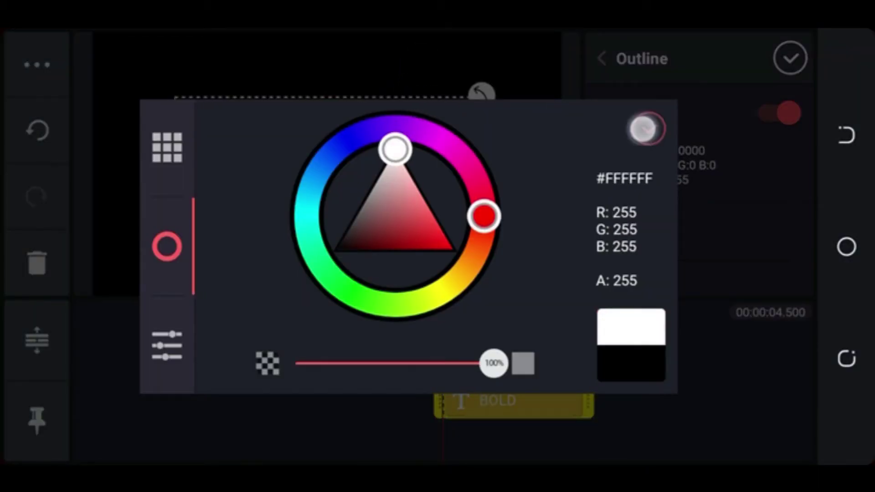
{"action": "key", "text": "Escape"}
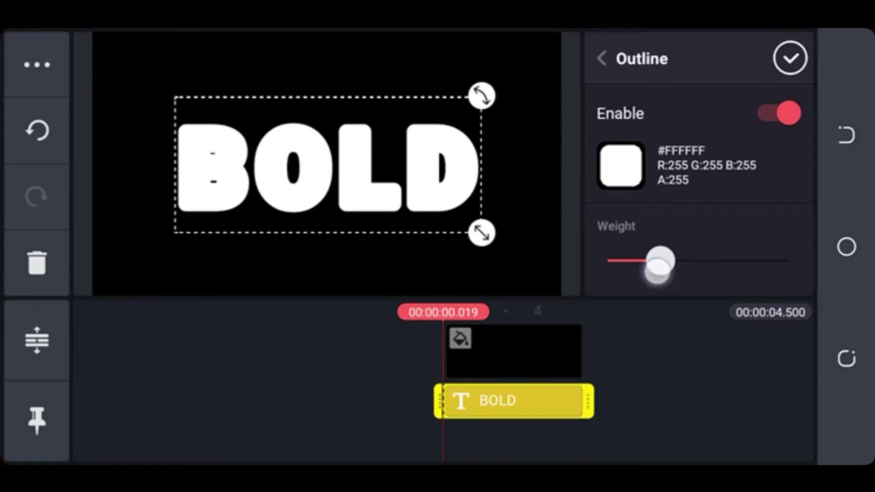
{"action": "left_click_drag", "start_coordinate": [658, 268], "coordinate": [629, 277]}
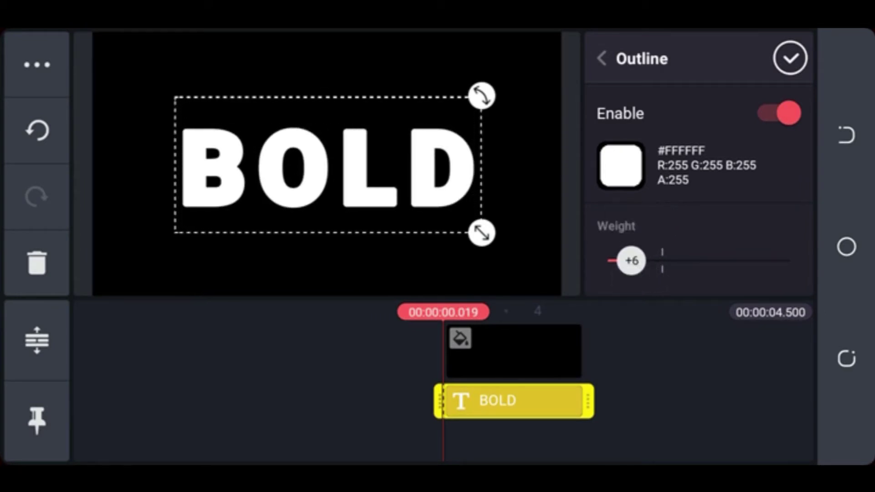
{"action": "key", "text": "Escape"}
{"action": "left_click_drag", "start_coordinate": [737, 229], "coordinate": [740, 178]}
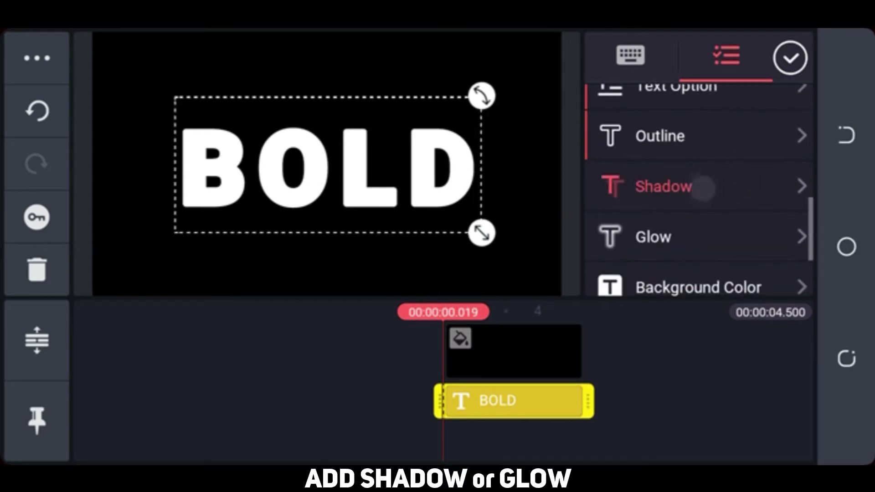
Step: Enable a 100% opaque white shadow on BOLD with no offset, spread 50, size 4
{"action": "left_click", "coordinate": [703, 188]}
{"action": "left_click", "coordinate": [762, 113]}
{"action": "left_click", "coordinate": [622, 164]}
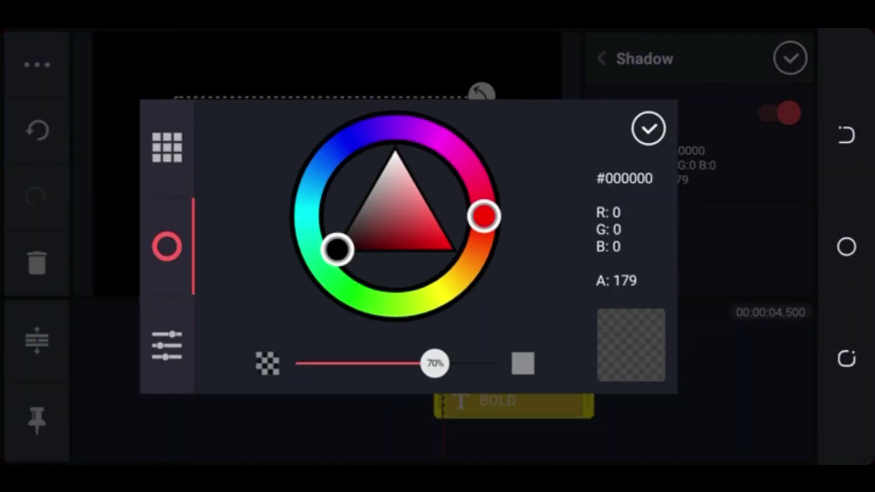
{"action": "left_click_drag", "start_coordinate": [397, 203], "coordinate": [414, 115]}
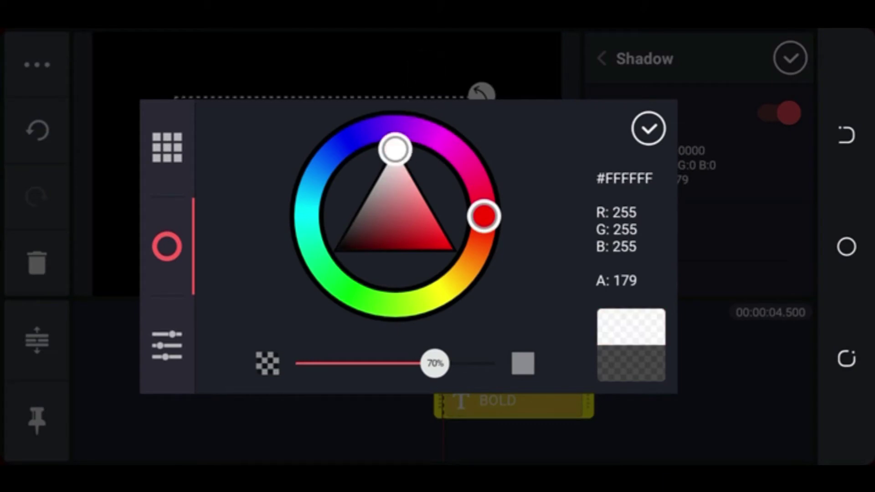
{"action": "left_click_drag", "start_coordinate": [435, 363], "coordinate": [586, 363]}
{"action": "left_click", "coordinate": [649, 128]}
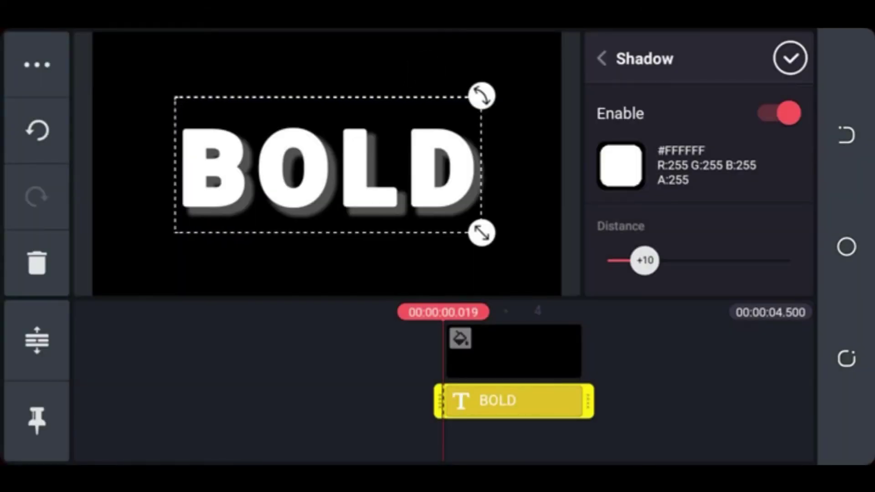
{"action": "left_click_drag", "start_coordinate": [744, 212], "coordinate": [754, 156]}
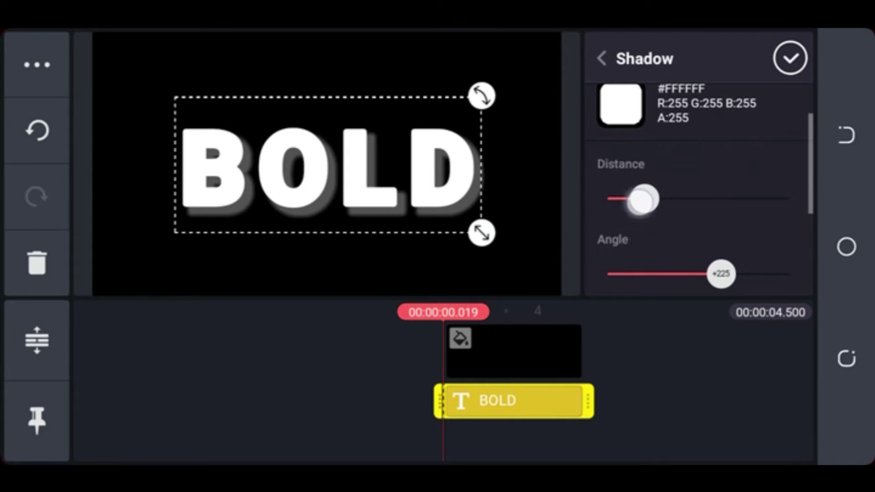
{"action": "left_click_drag", "start_coordinate": [640, 199], "coordinate": [572, 216]}
{"action": "scroll", "coordinate": [736, 179], "scroll_direction": "down", "scroll_amount": 5}
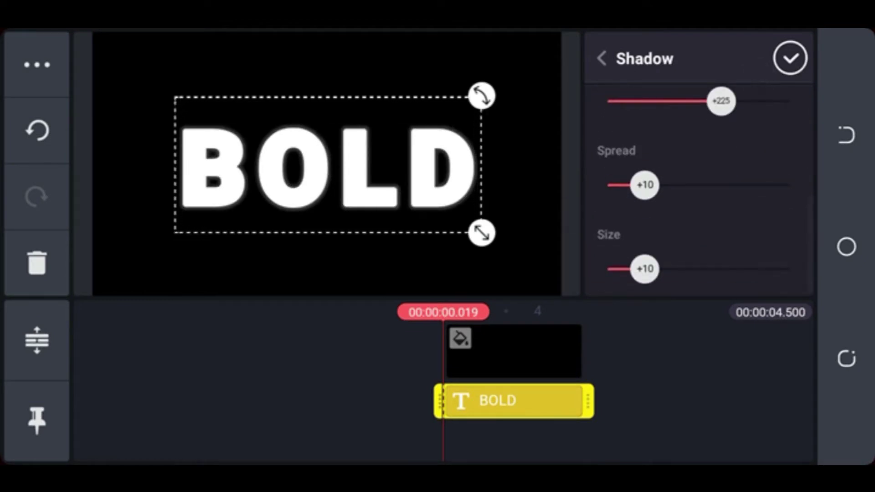
{"action": "left_click_drag", "start_coordinate": [645, 185], "coordinate": [846, 194]}
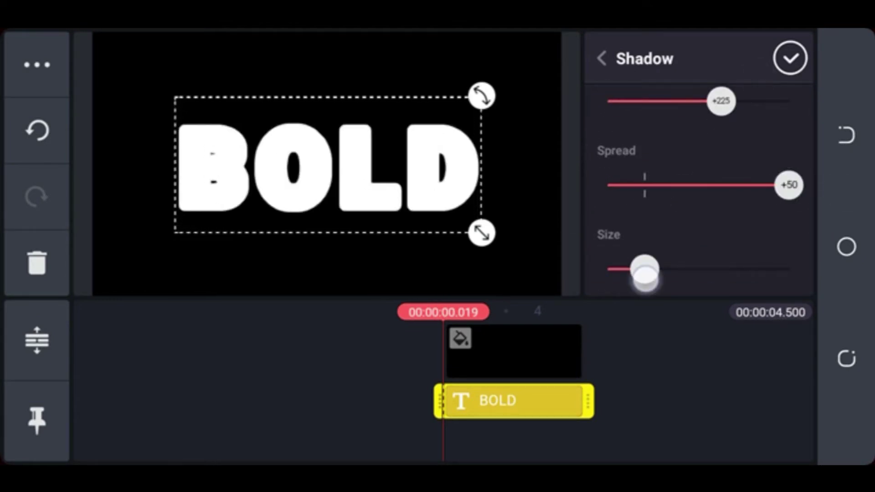
{"action": "left_click_drag", "start_coordinate": [644, 275], "coordinate": [614, 283]}
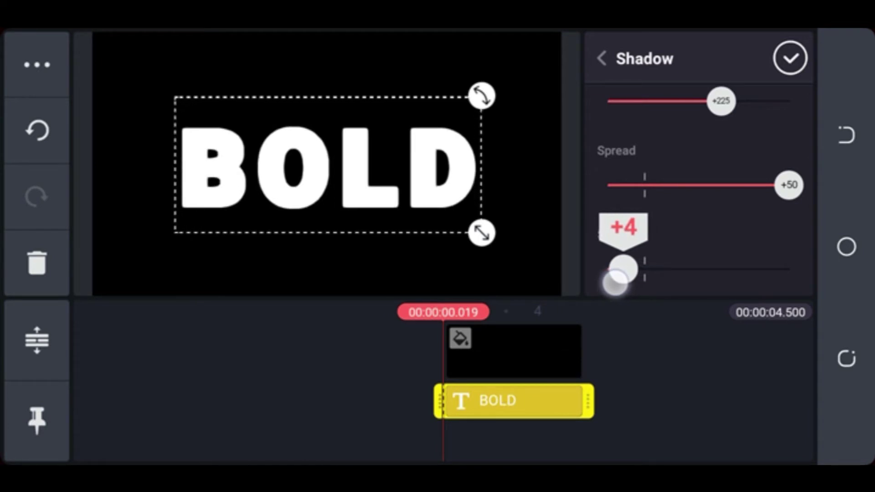
Step: Keyframe BOLD at the clip's end and start, shrinking it at 00:00:00.000
{"action": "left_click", "coordinate": [791, 58]}
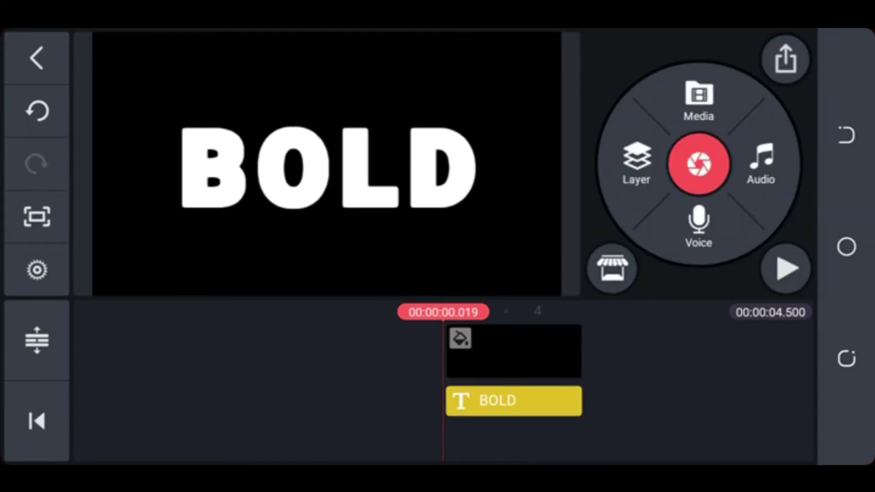
{"action": "left_click", "coordinate": [524, 402]}
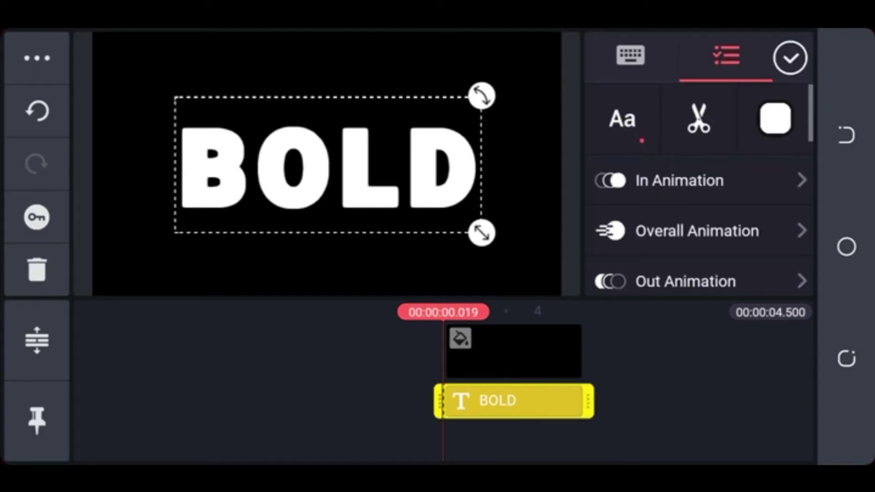
{"action": "left_click", "coordinate": [37, 218]}
{"action": "left_click_drag", "start_coordinate": [718, 348], "coordinate": [655, 348]}
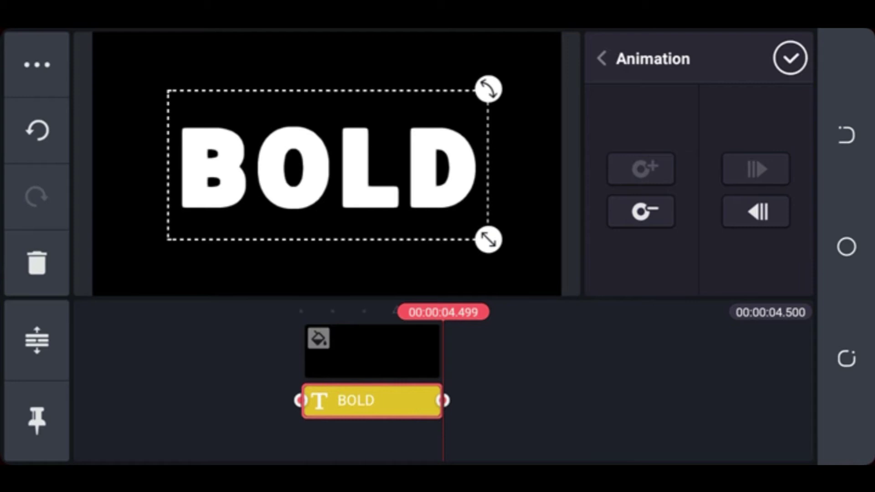
{"action": "mouse_move", "coordinate": [601, 363]}
{"action": "left_mouse_down"}
{"action": "mouse_move", "coordinate": [726, 357]}
{"action": "mouse_move", "coordinate": [764, 371]}
{"action": "left_mouse_up"}
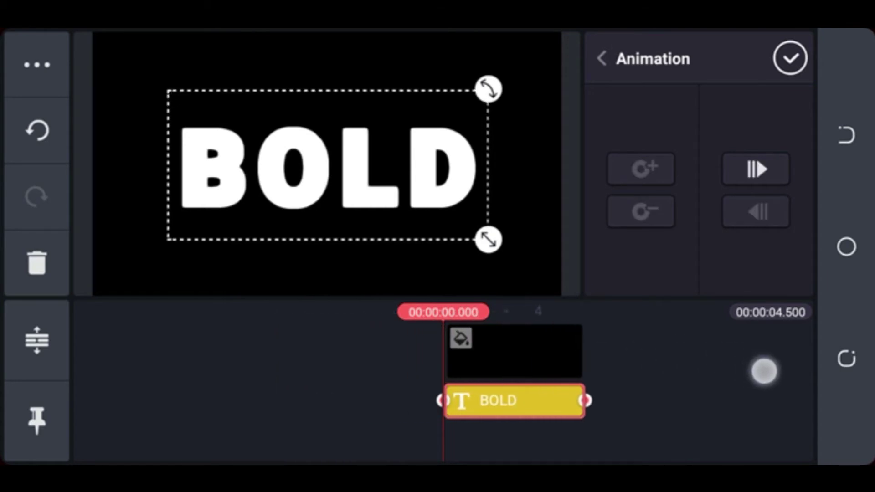
{"action": "left_click_drag", "start_coordinate": [488, 239], "coordinate": [456, 224]}
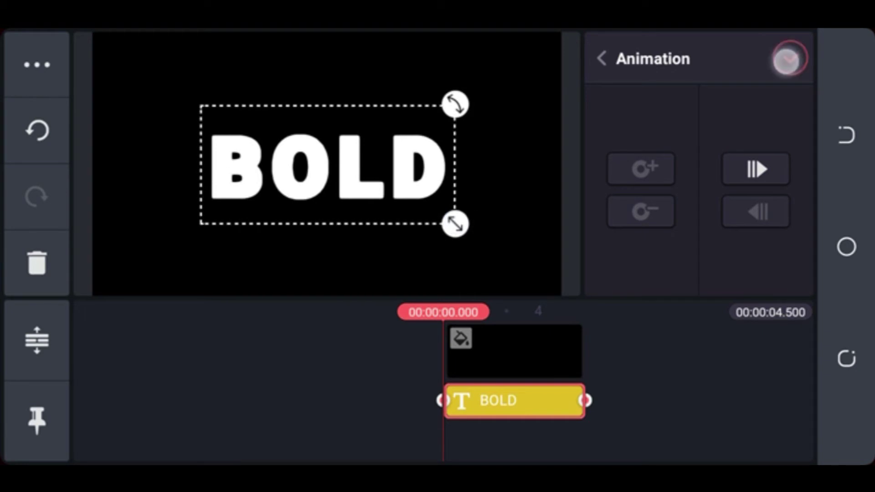
Step: Close the Animation panel and play the project to preview the BOLD zoom
{"action": "left_click", "coordinate": [788, 60]}
{"action": "left_click", "coordinate": [787, 268]}
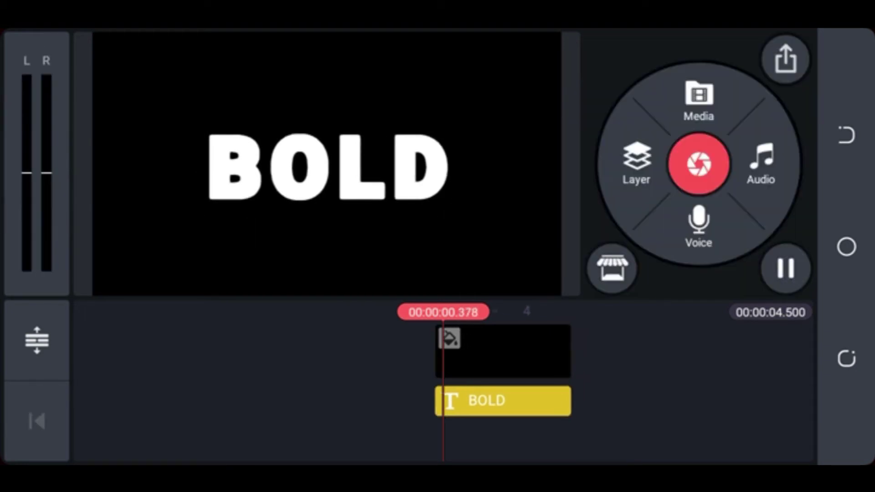